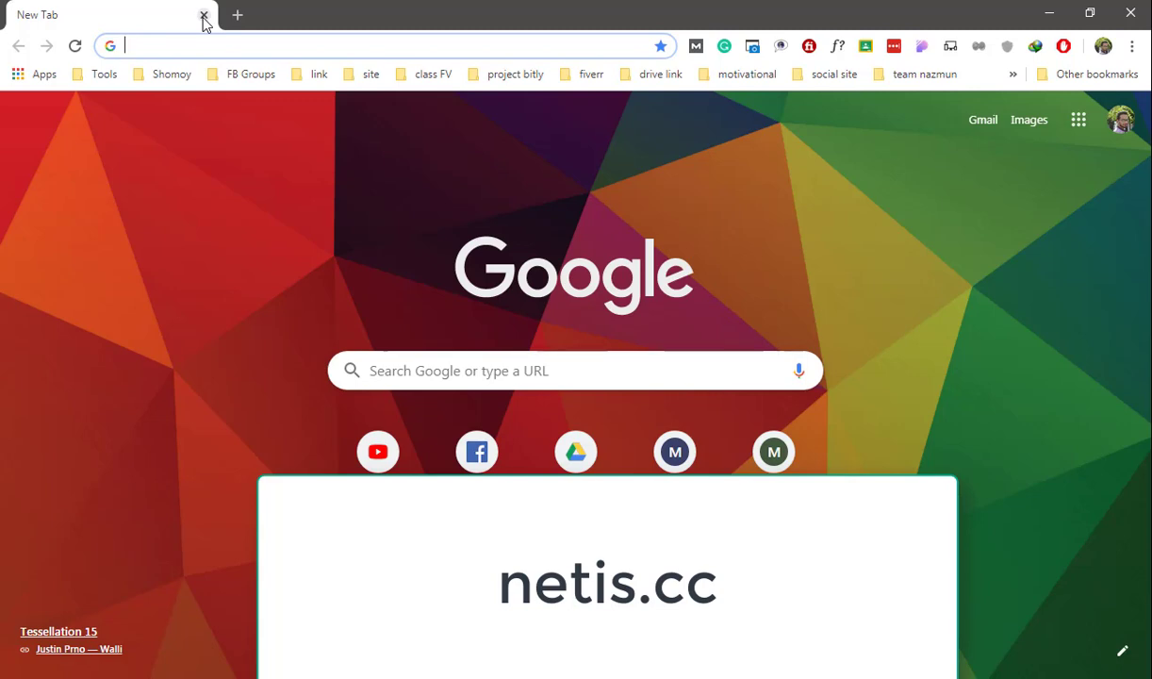
# Step: Go to netis.cc in Chrome to load the router's Quick Setup page
pyautogui.write('neti')
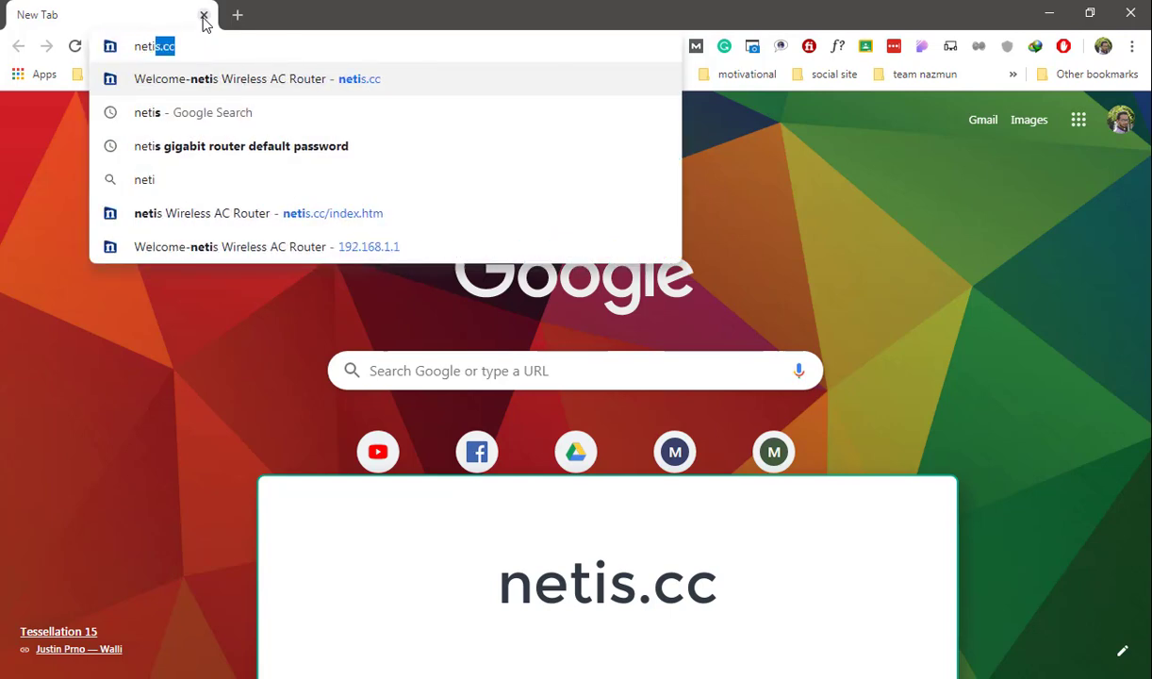
pyautogui.write('s.cc')
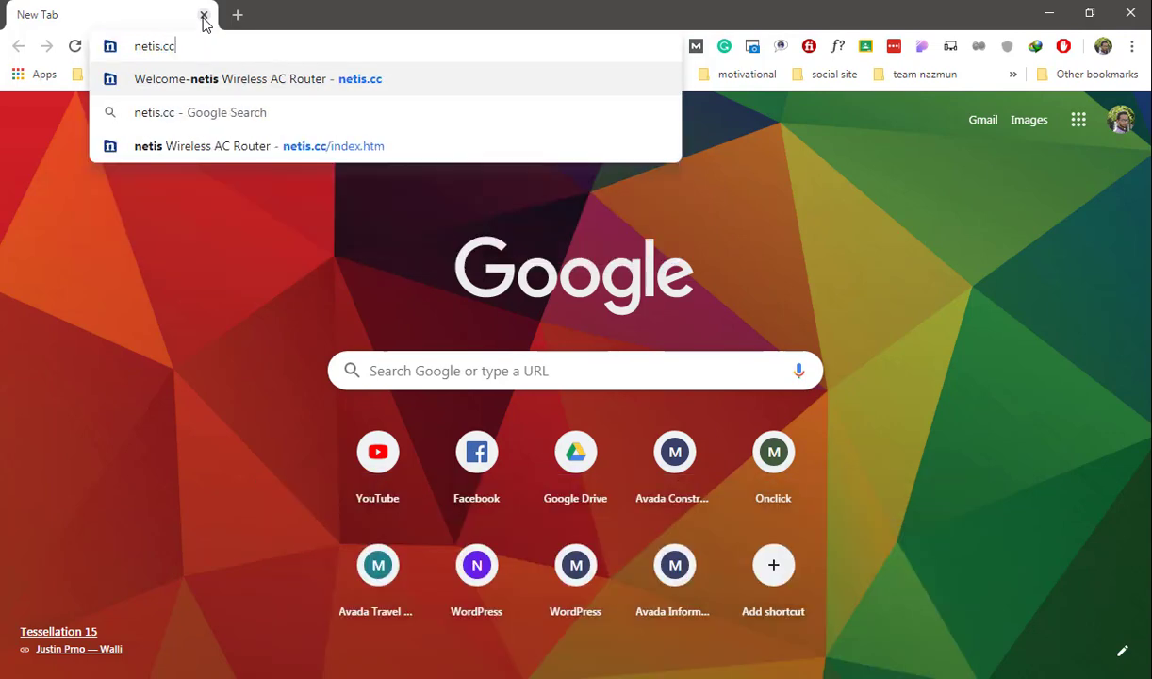
pyautogui.press('Return')
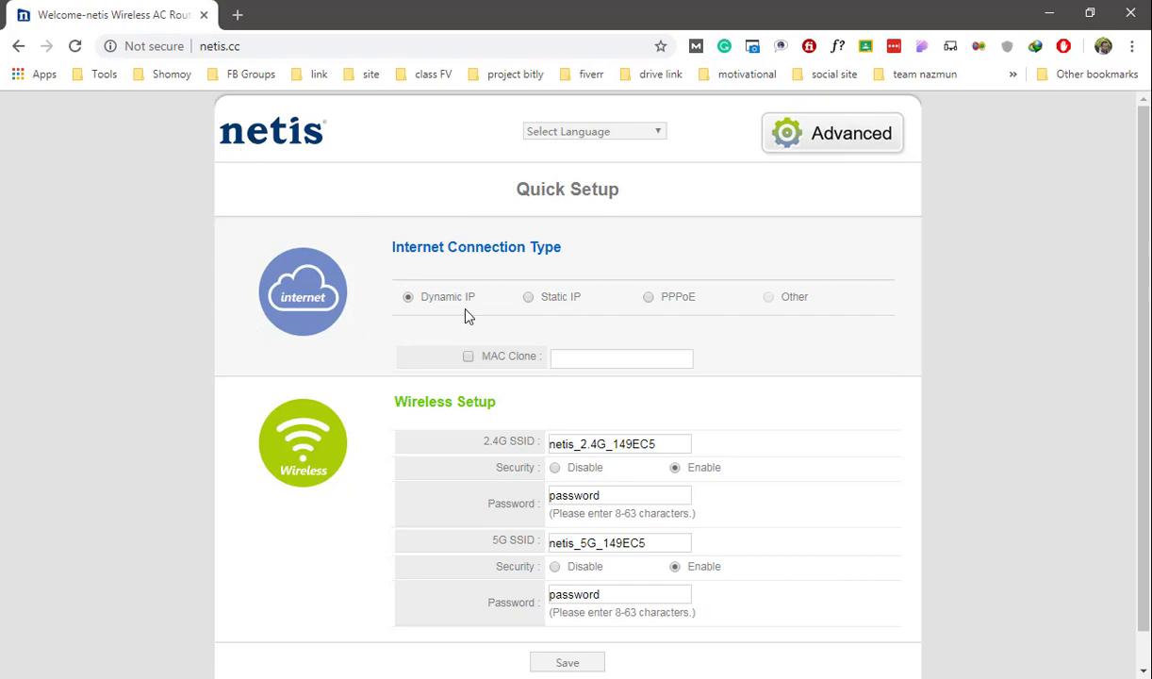
# Step: Look over the Quick Setup page, then switch to the Advanced interface
pyautogui.scroll(-1, 1147, 229)
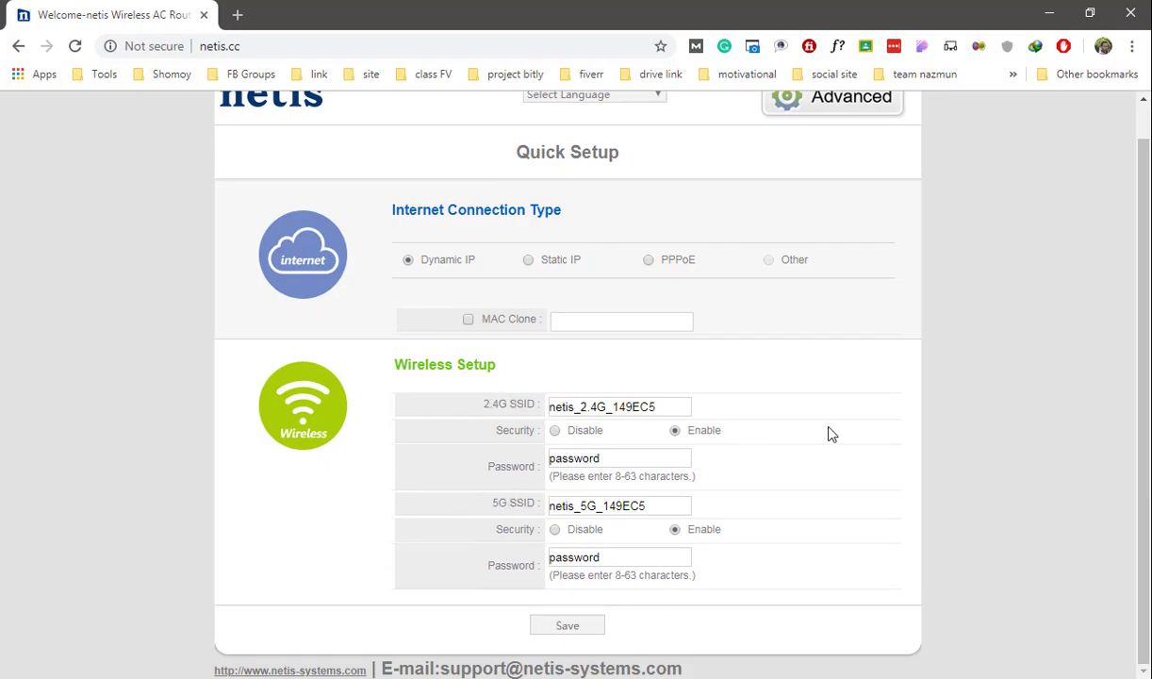
pyautogui.scroll(1, 1148, 254)
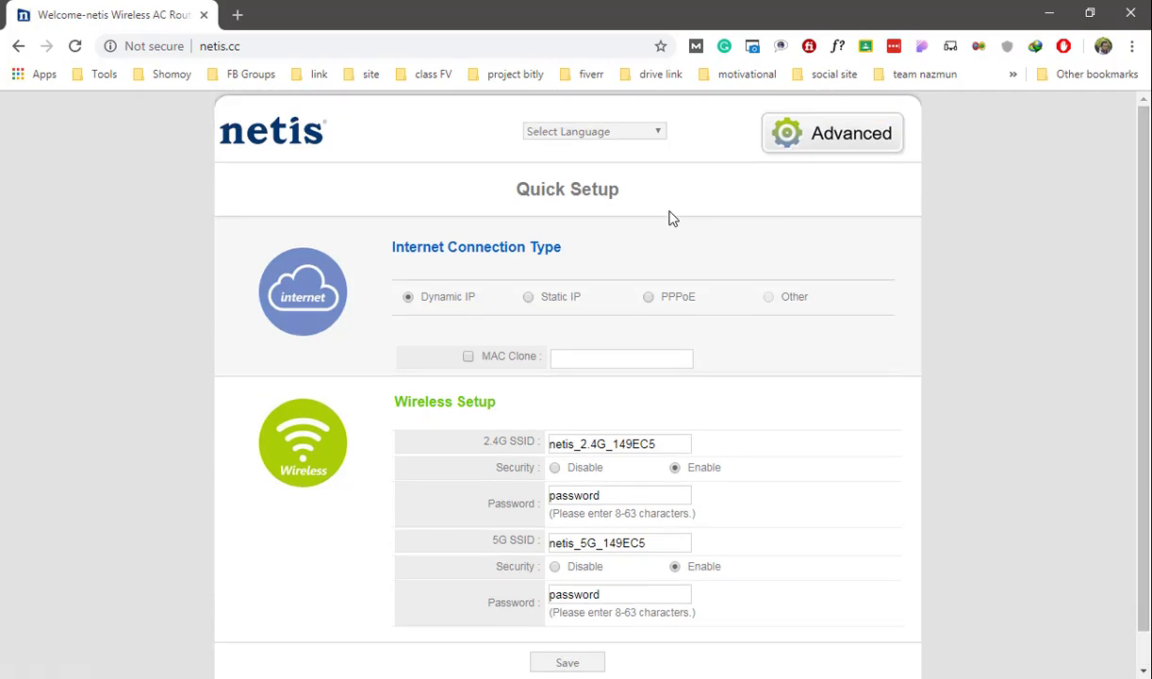
pyautogui.click(824, 132)
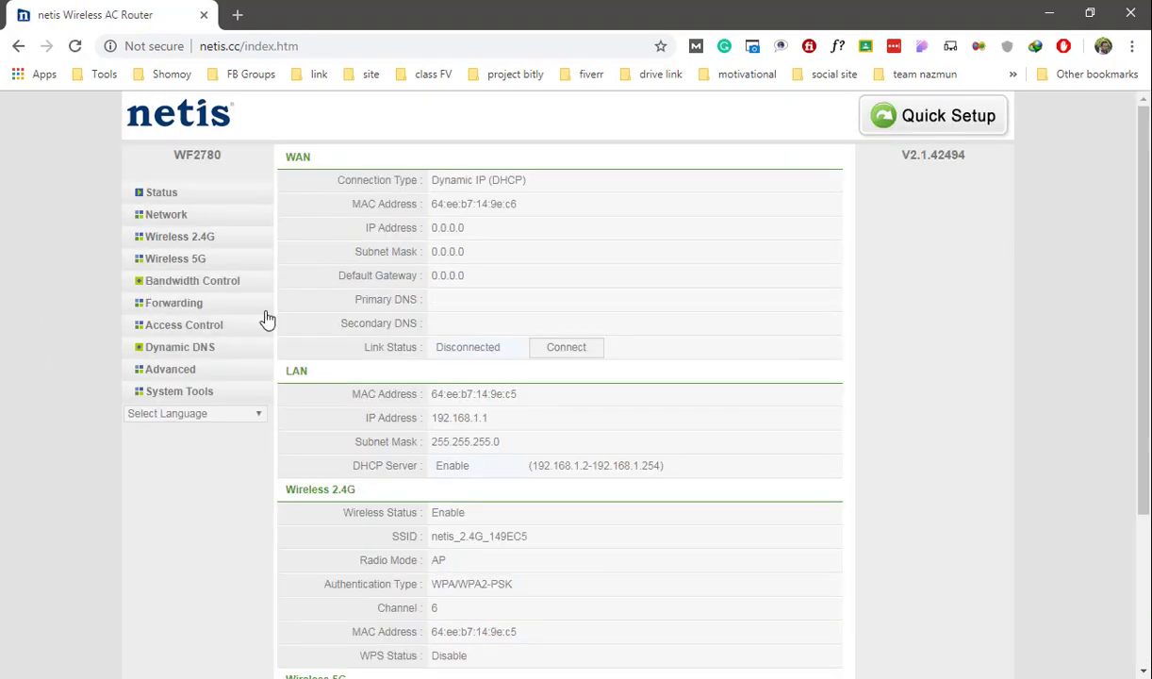
# Step: Show the Network WAN settings, currently set to Dynamic IP (DHCP)
pyautogui.click(163, 218)
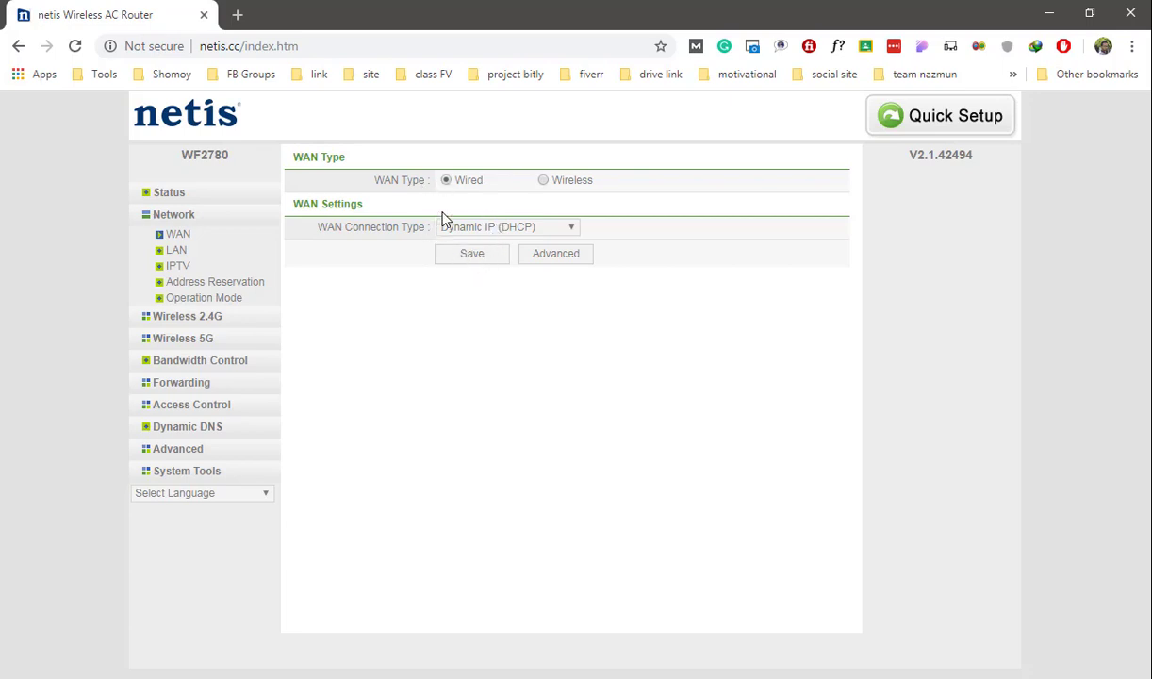
# Step: Set the WAN connection type to PPPoE, enter the ISP account username and password, and save
pyautogui.click(499, 228)
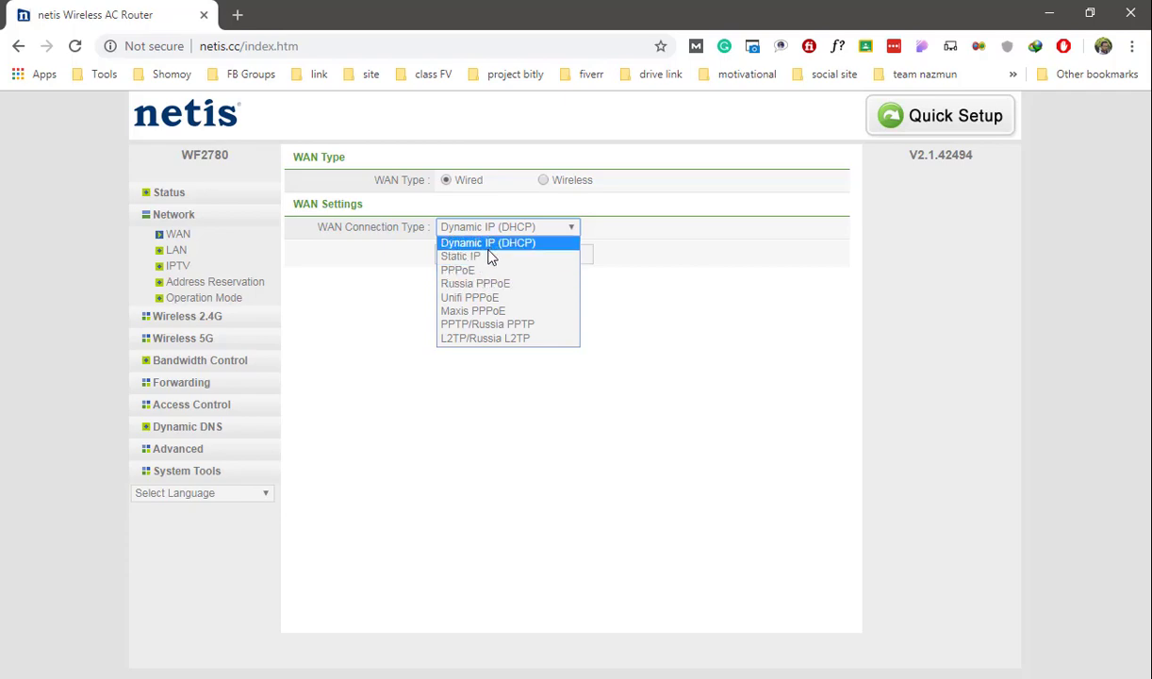
pyautogui.click(482, 272)
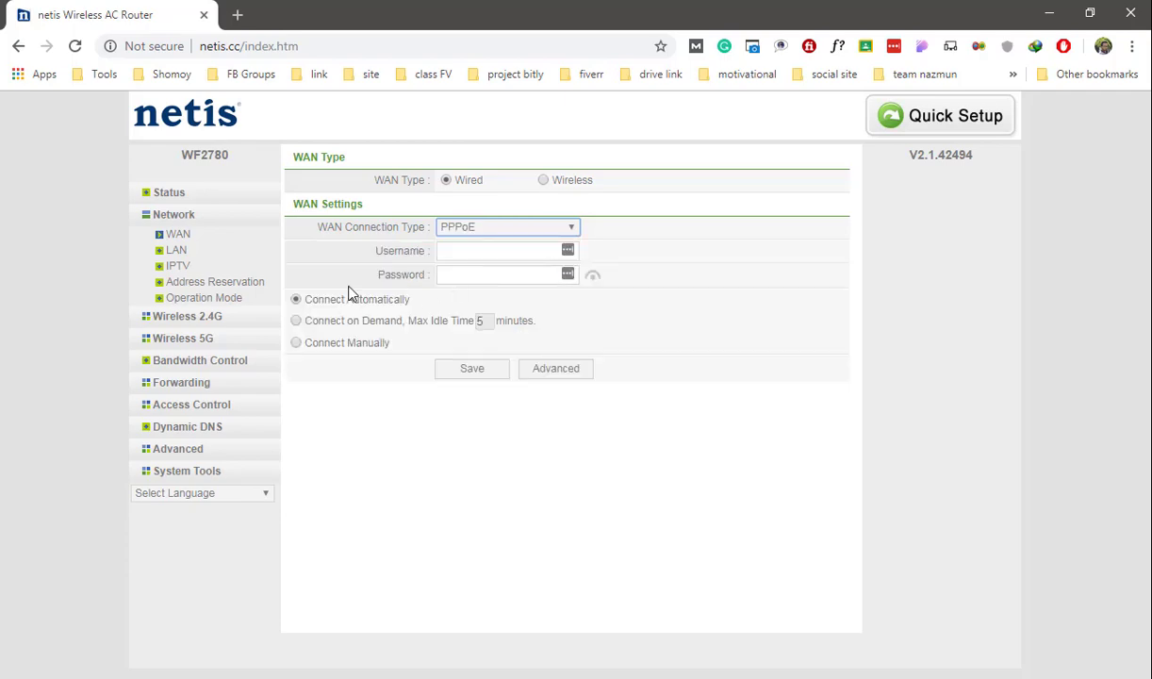
pyautogui.click(459, 256)
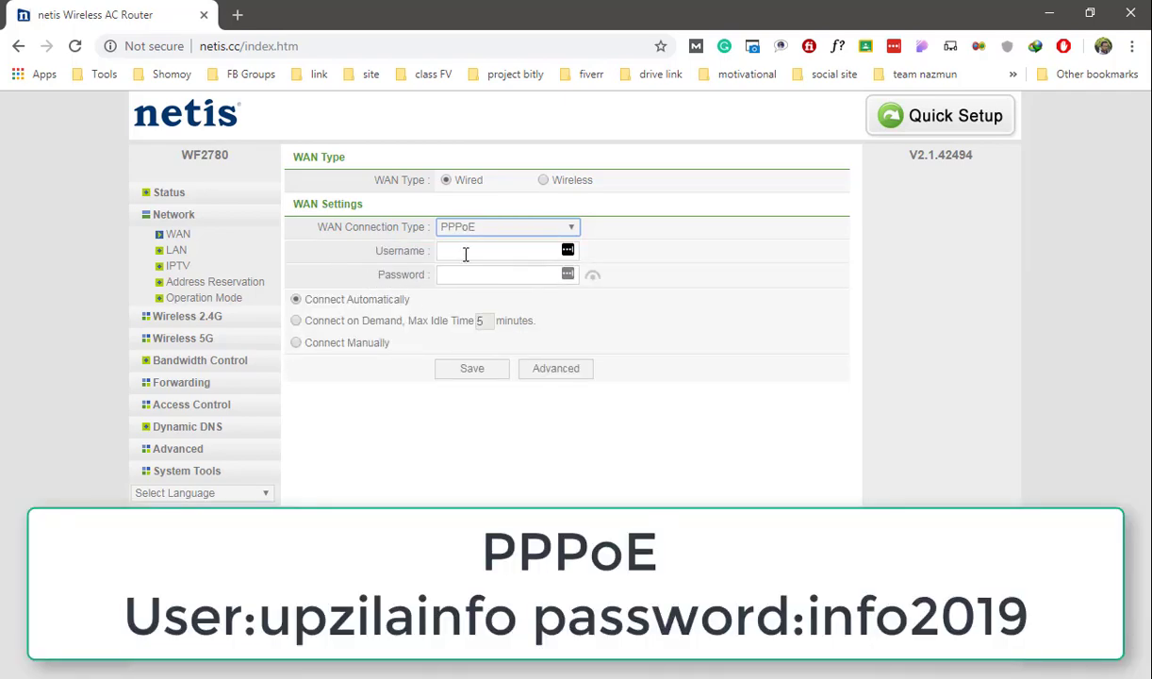
pyautogui.click(464, 254)
pyautogui.write('u')
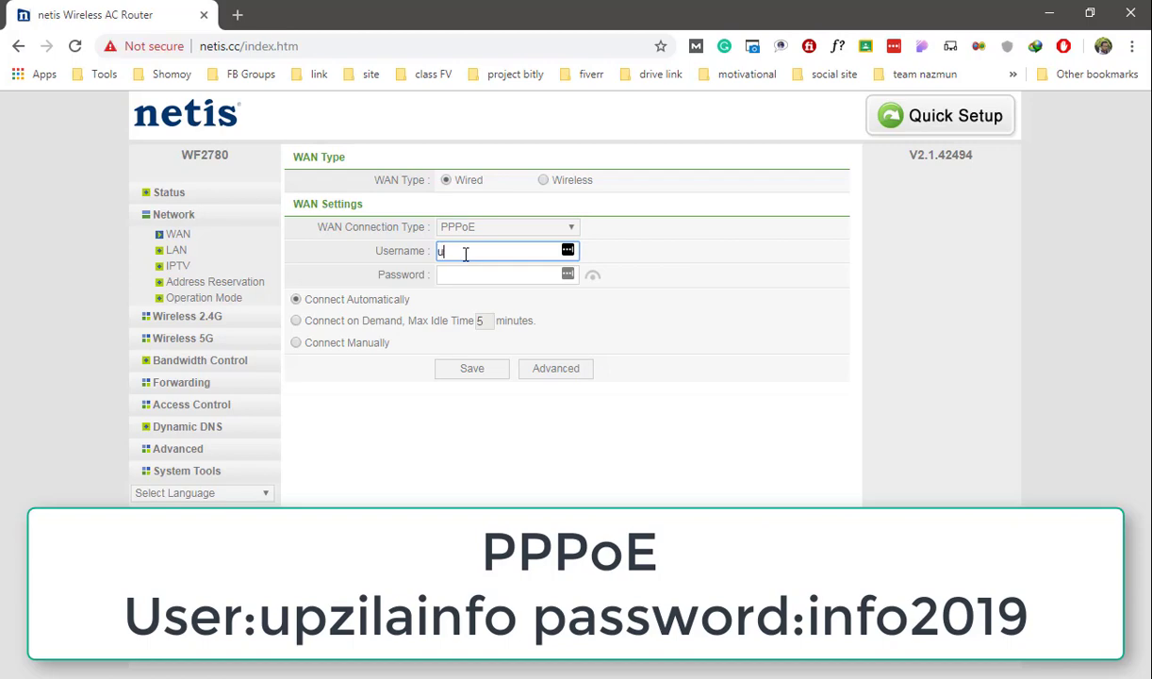
pyautogui.write('pzilainfo')
pyautogui.click(510, 278)
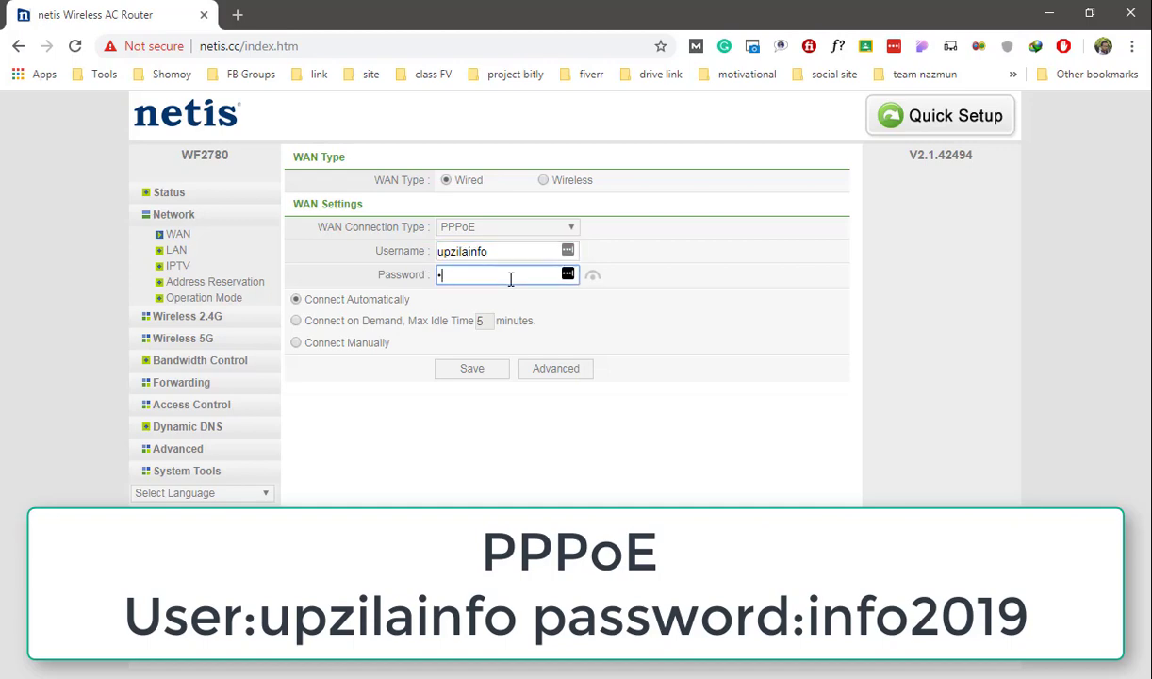
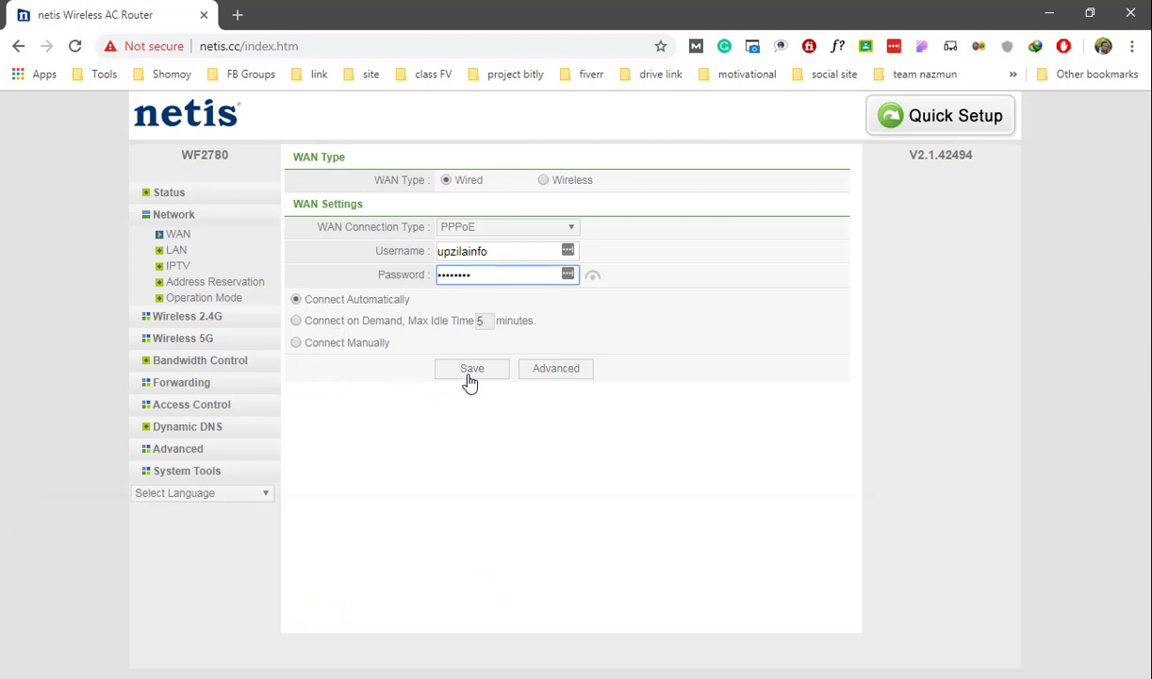
pyautogui.click(472, 370)
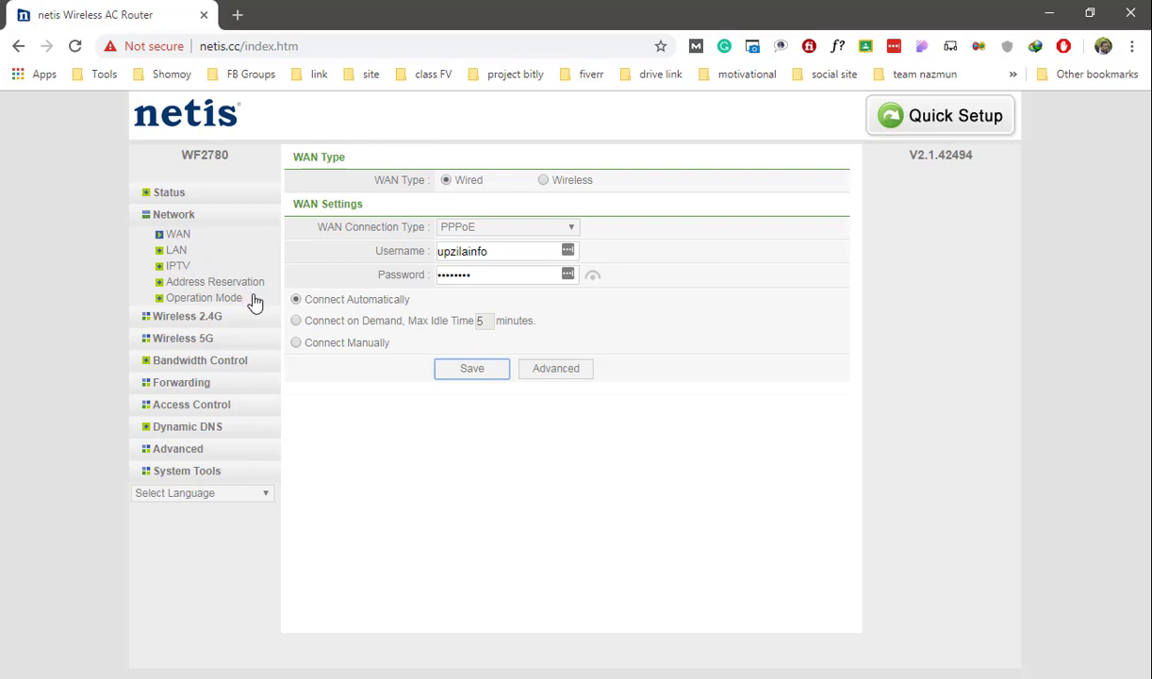
# Step: Bring up the Wireless 2.4G settings and check the nearby Windows Wi-Fi networks list
pyautogui.click(184, 320)
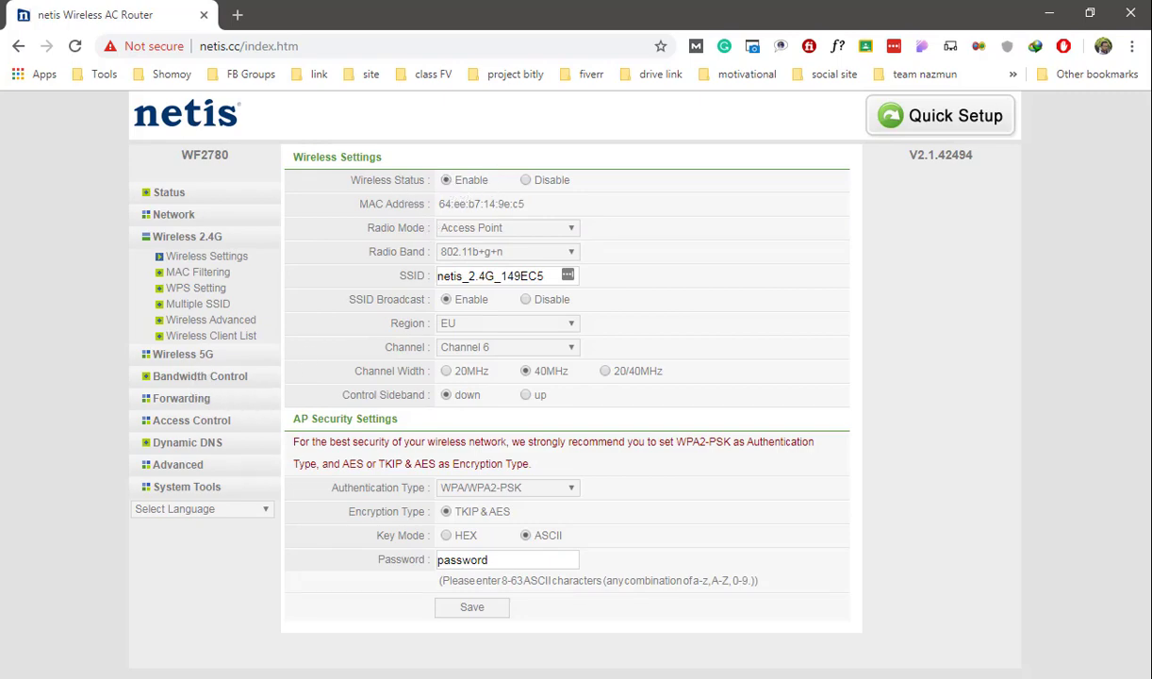
pyautogui.click(2, 526)
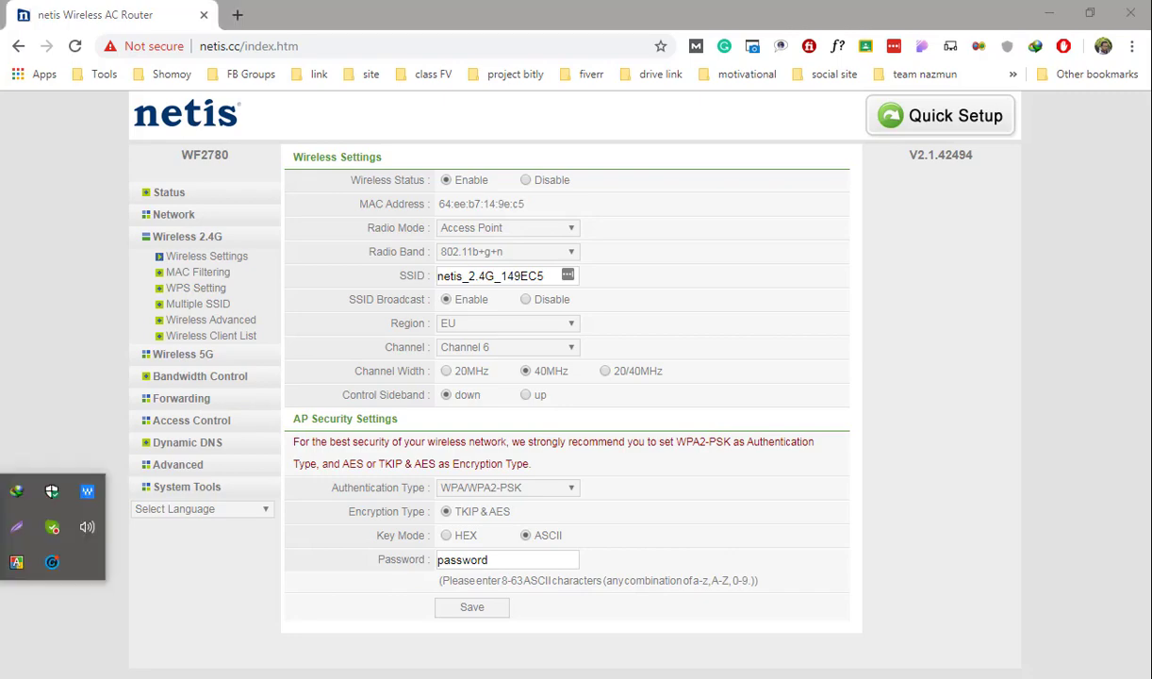
pyautogui.click(2, 525)
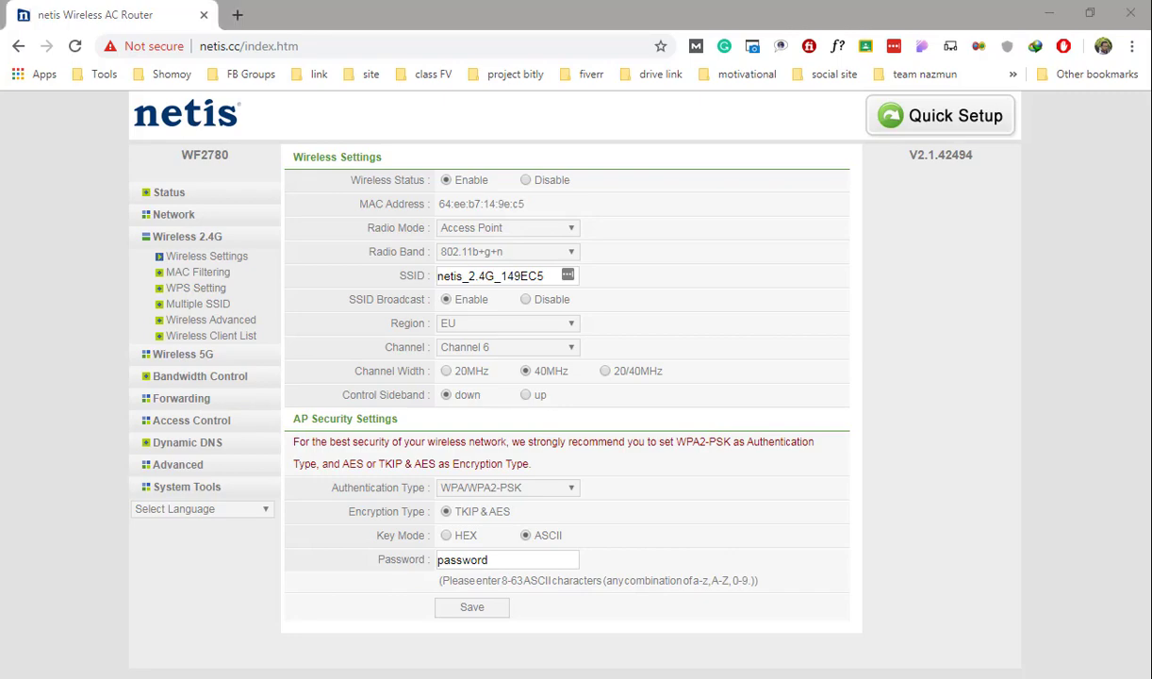
pyautogui.click(2, 552)
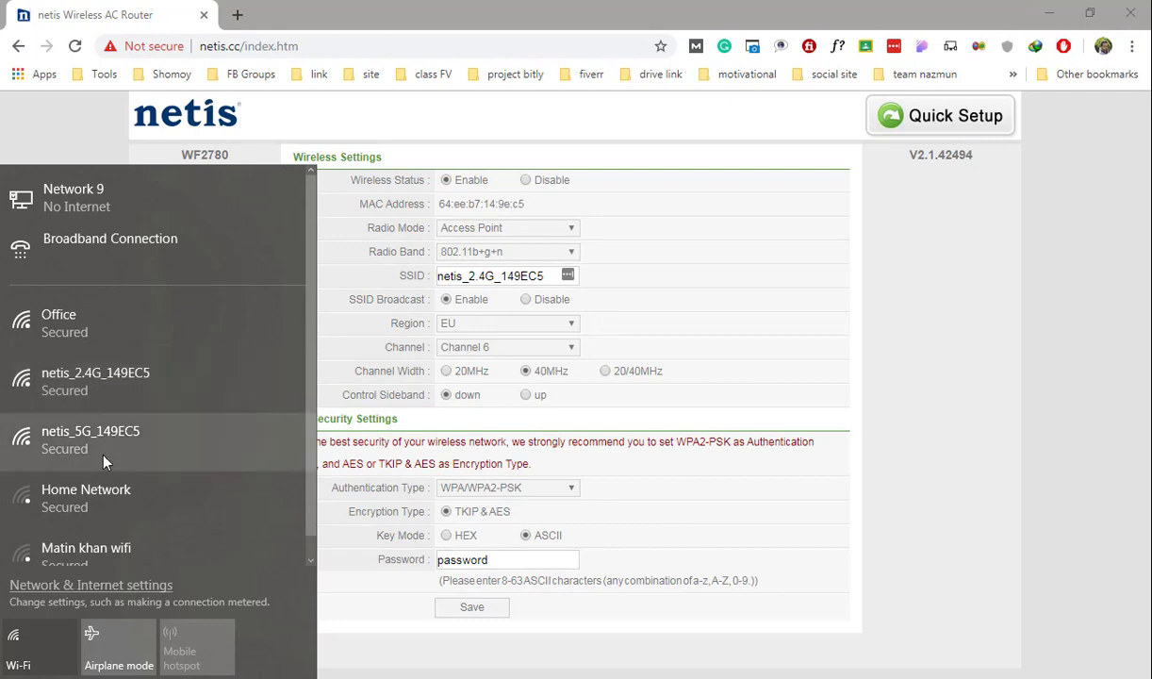
pyautogui.click(709, 313)
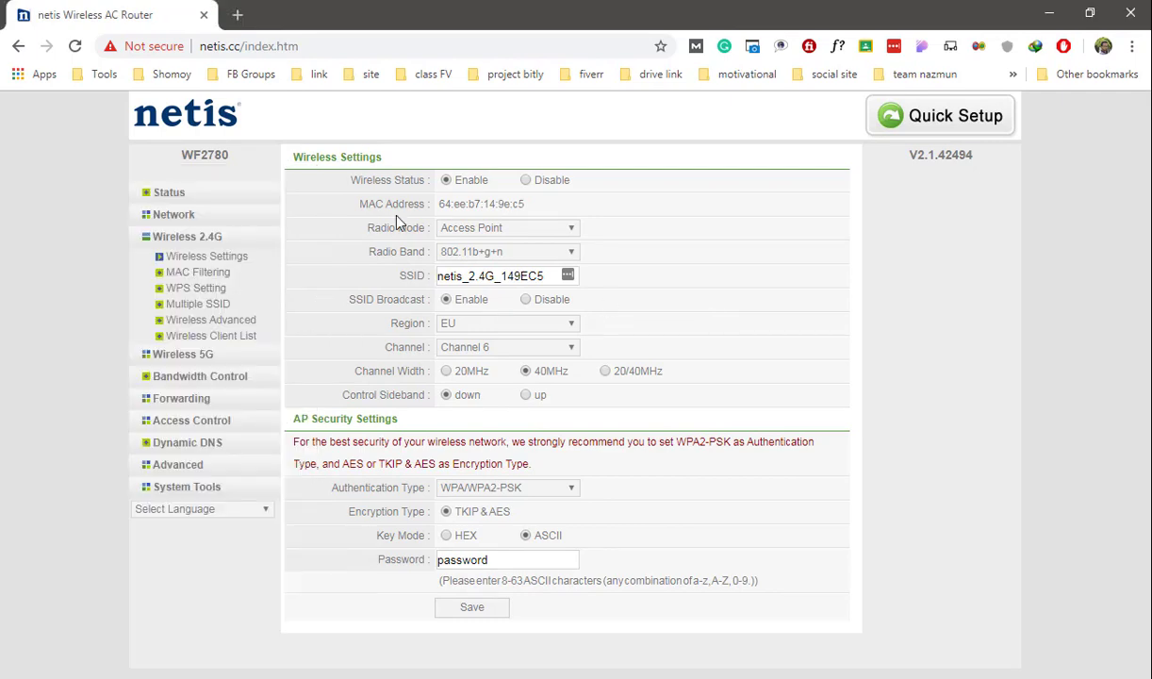
# Step: Set 2.4G Wireless Status to Disable, save it, and confirm in the Wi-Fi list
pyautogui.click(525, 180)
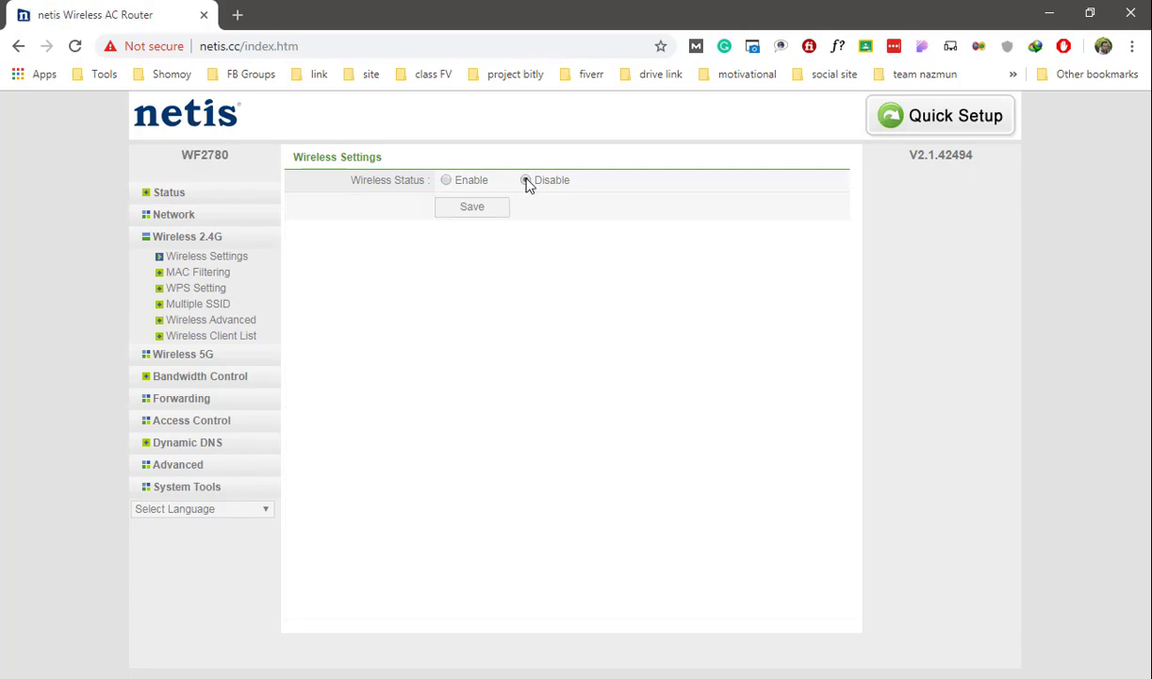
pyautogui.click(480, 209)
pyautogui.click(2, 539)
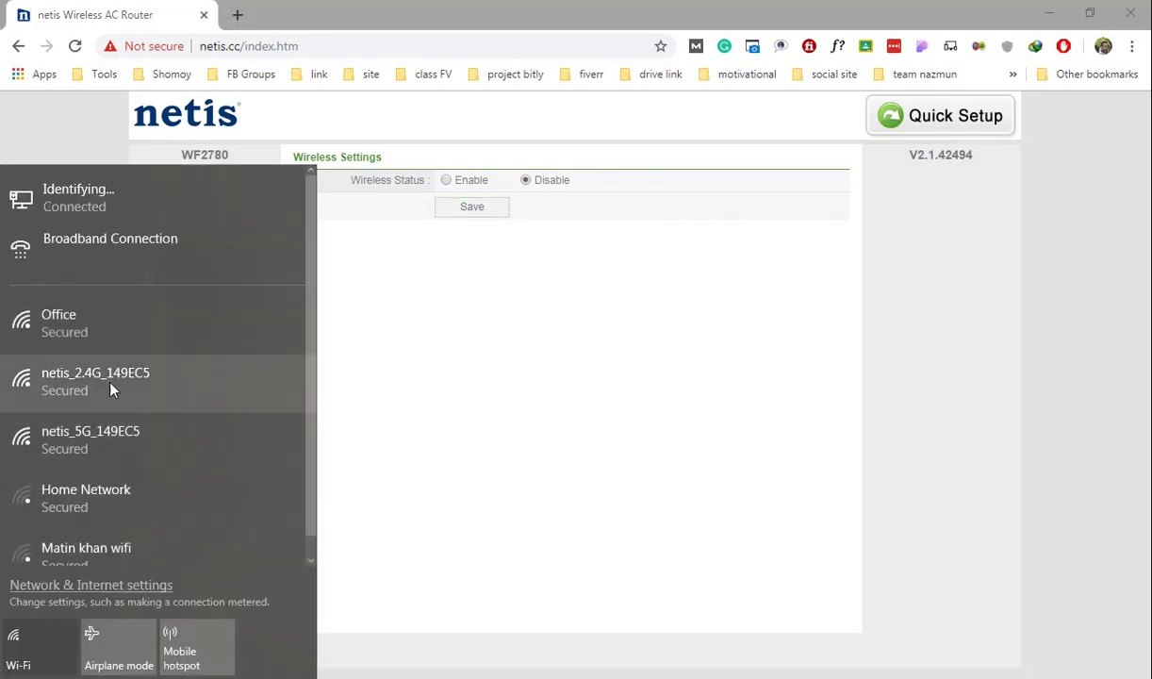
pyautogui.click(408, 369)
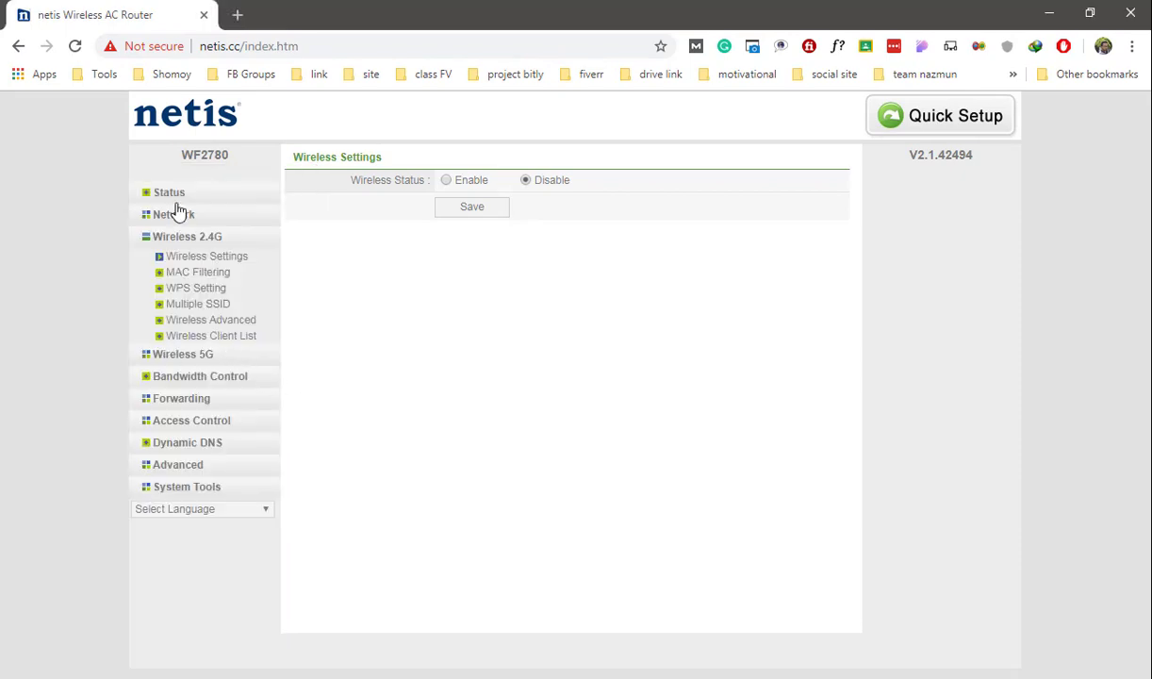
# Step: In the Wireless 5G settings, change the SSID to Upzilainfo_5G
pyautogui.click(187, 363)
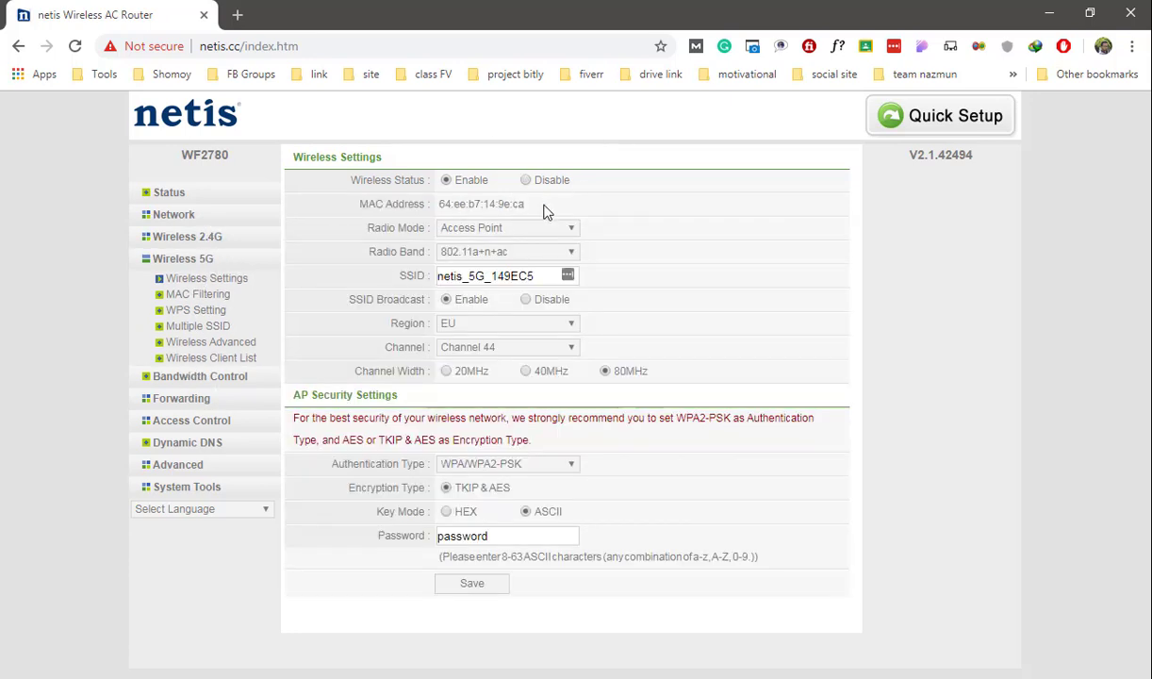
pyautogui.click(548, 276)
pyautogui.press('BackSpace')
pyautogui.press('BackSpace')
pyautogui.press('BackSpace')
pyautogui.press('BackSpace')
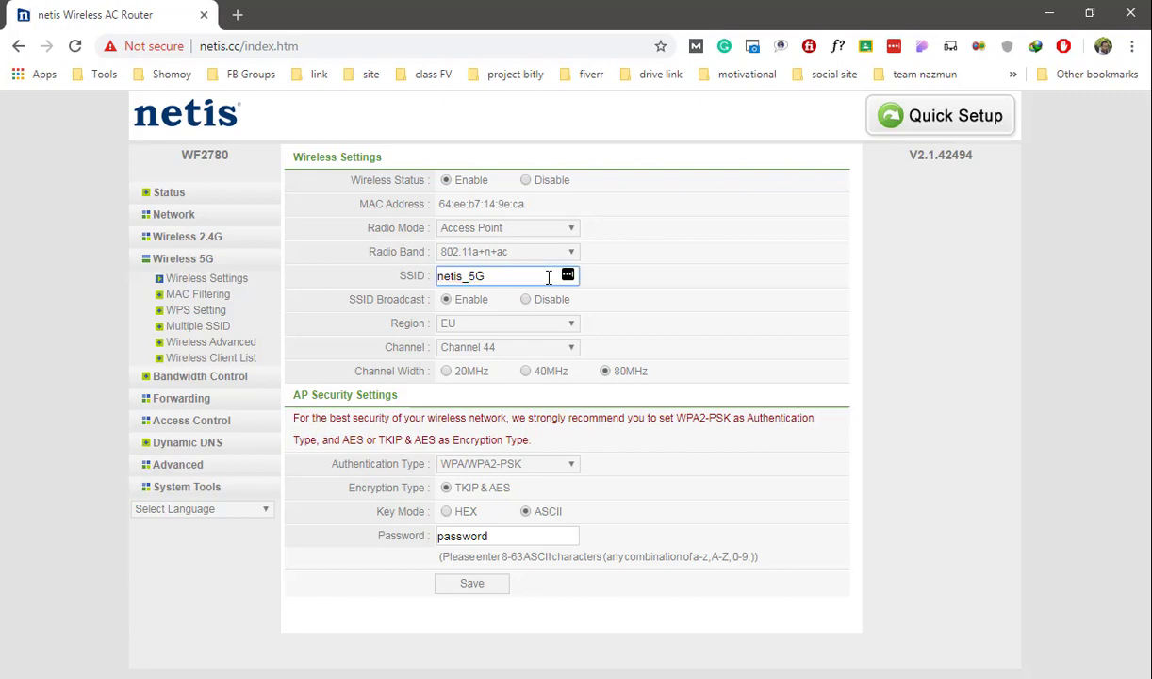
pyautogui.press('Left')
pyautogui.press('Left')
pyautogui.press('Left')
pyautogui.press('Delete')
pyautogui.press('Delete')
pyautogui.press('Delete')
pyautogui.press('Delete')
pyautogui.press('Delete')
pyautogui.write('Upzilainfo')
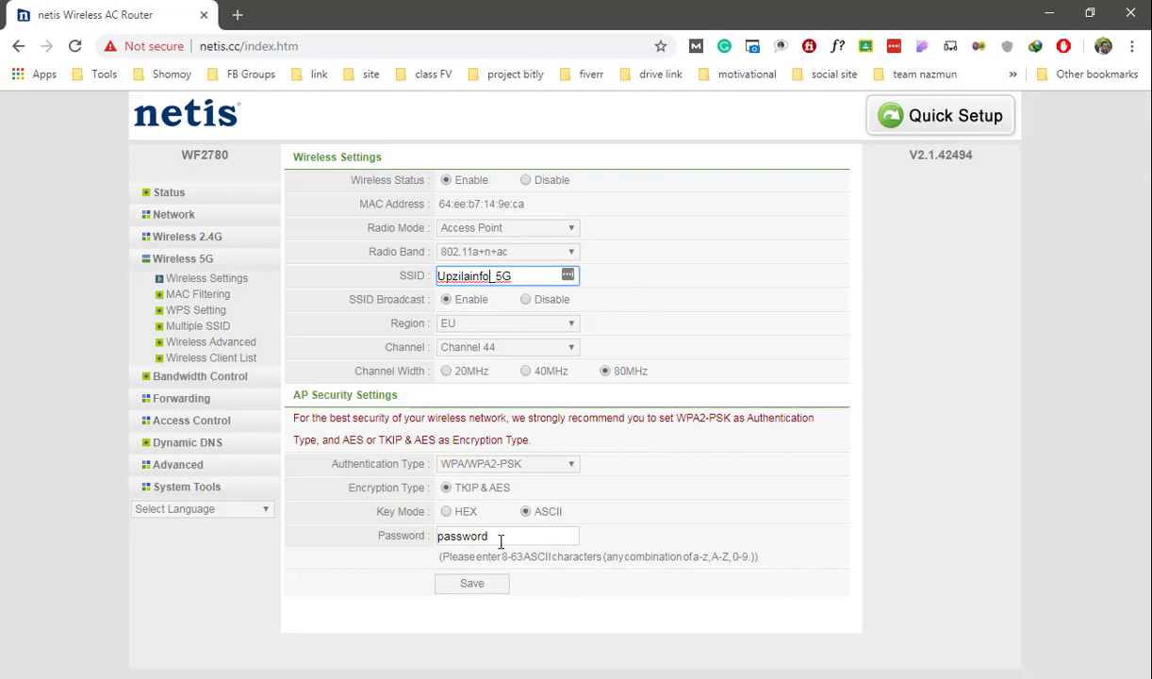
# Step: Replace the 5G Wi-Fi password with a new one and save the settings
pyautogui.moveTo(501, 538); pyautogui.dragTo(367, 552)
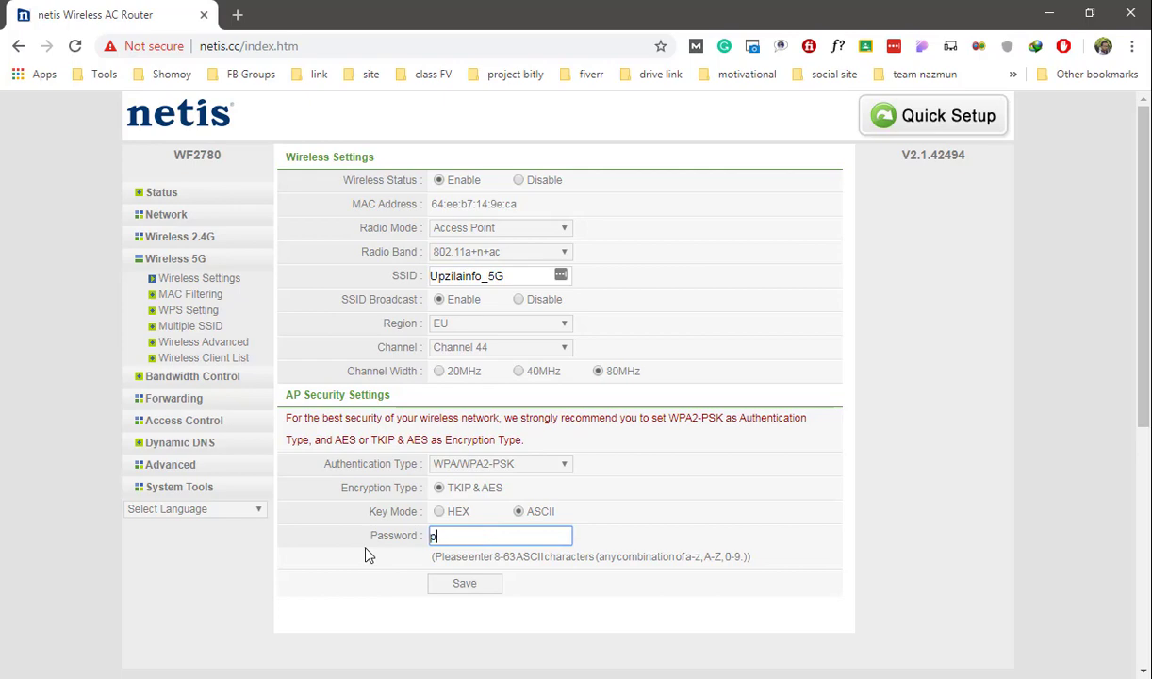
pyautogui.press('BackSpace')
pyautogui.press('BackSpace')
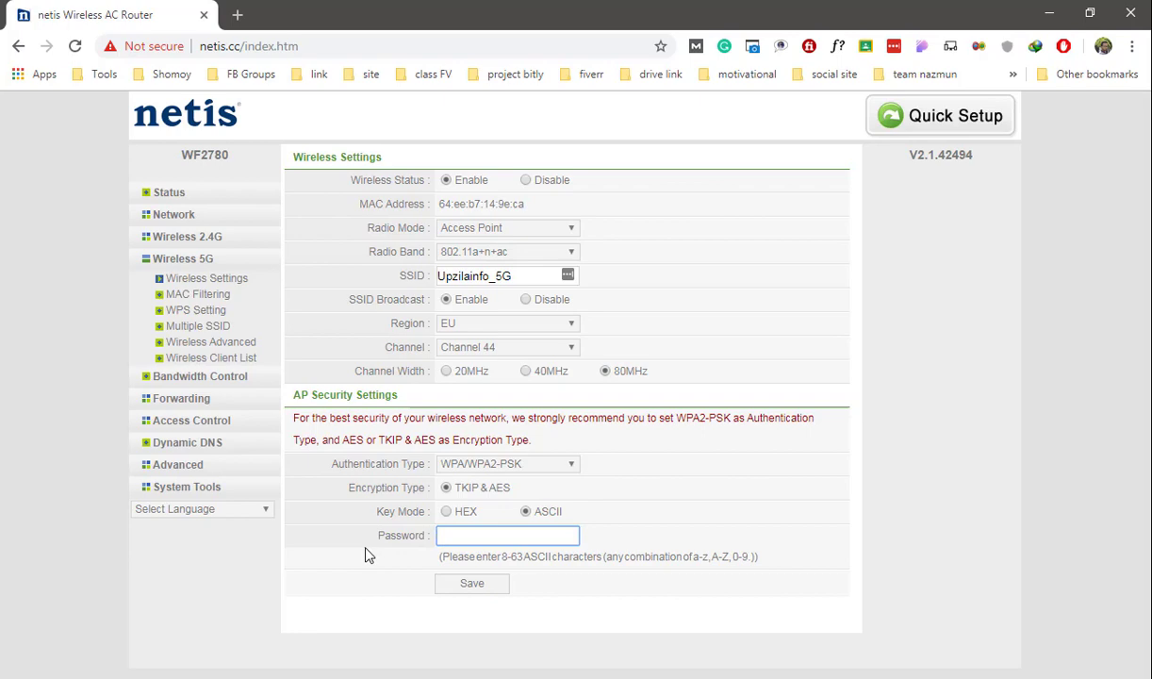
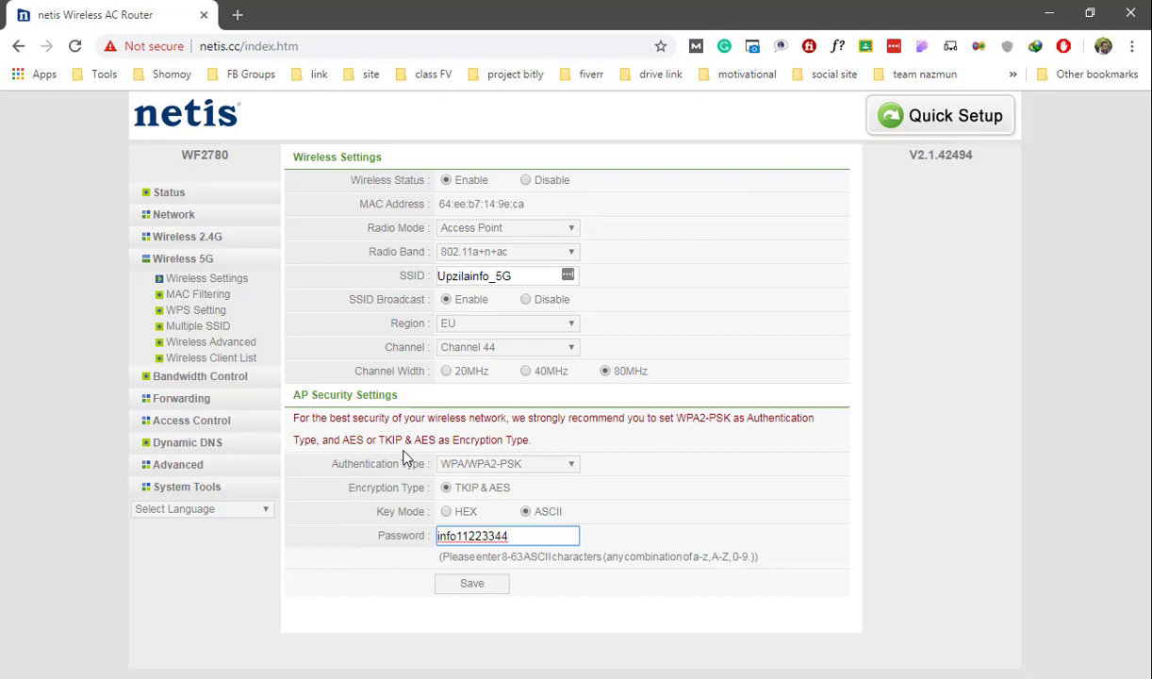
pyautogui.click(471, 585)
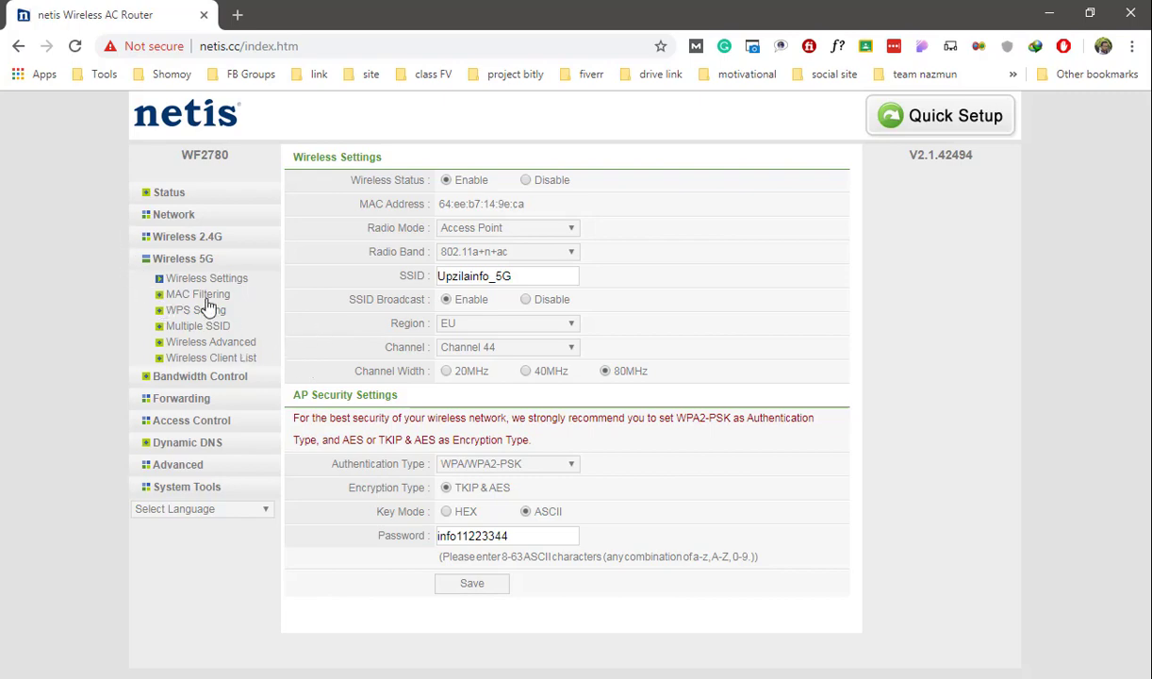
# Step: Reload the Status page until the PPPoE WAN shows Connected with IP 172.16.2.188
pyautogui.click(168, 195)
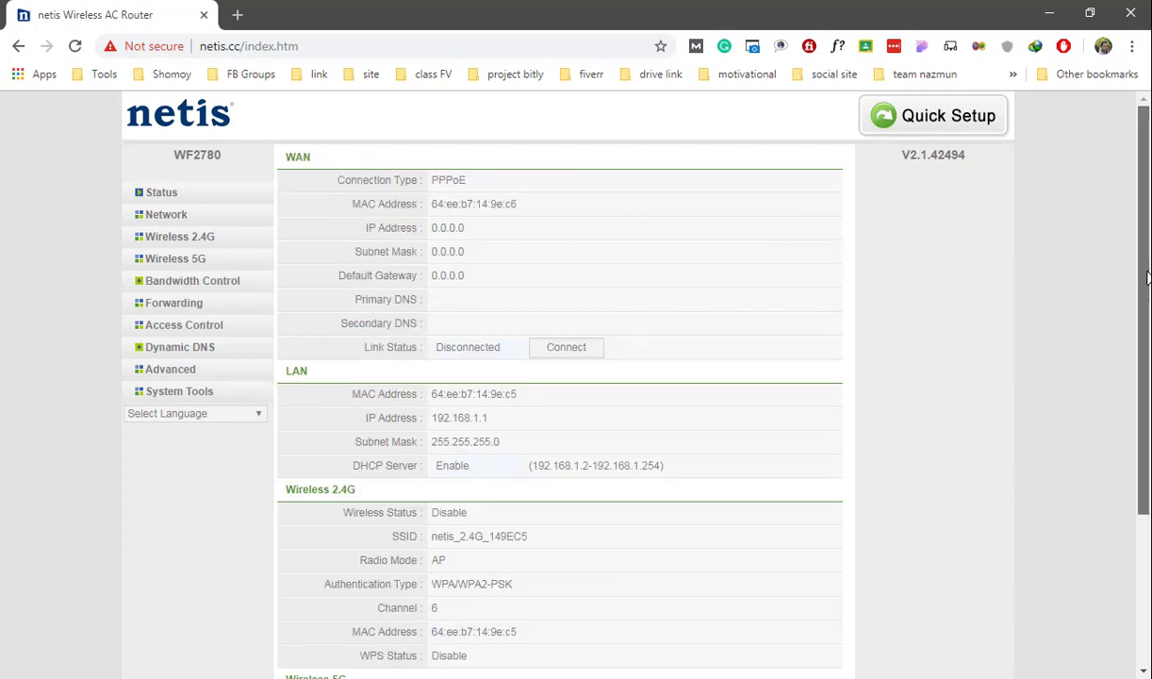
pyautogui.moveTo(1147, 276)
pyautogui.mouseDown()
pyautogui.moveTo(1147, 358)
pyautogui.moveTo(1147, 272)
pyautogui.mouseUp()
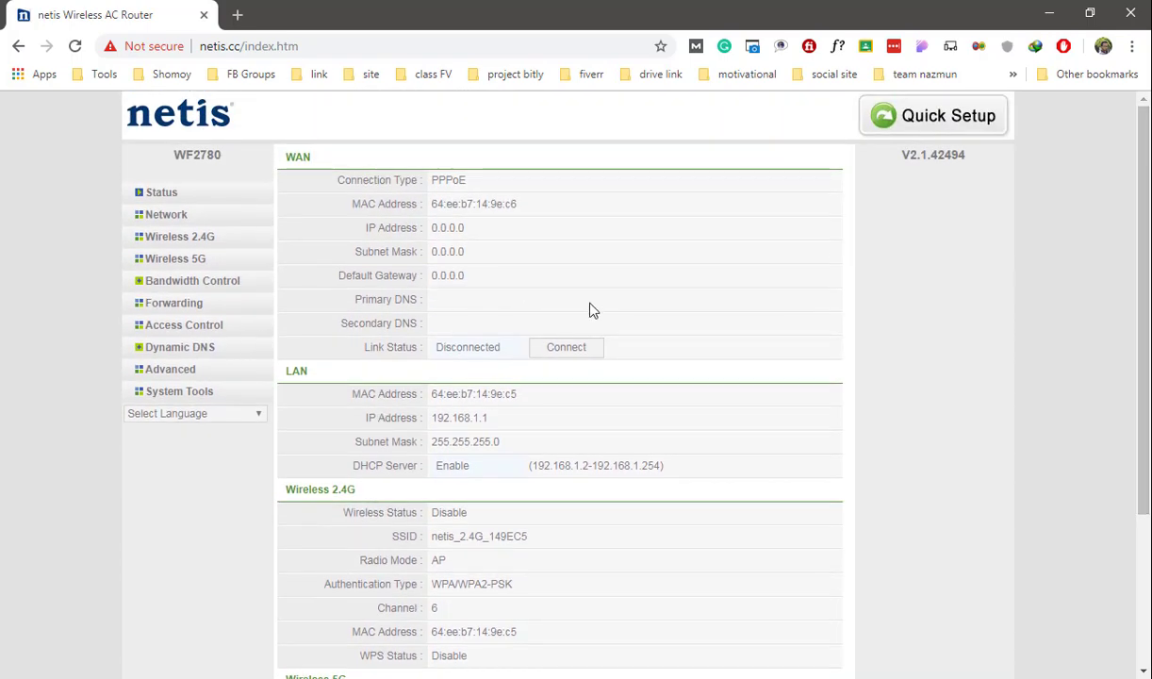
pyautogui.click(75, 47)
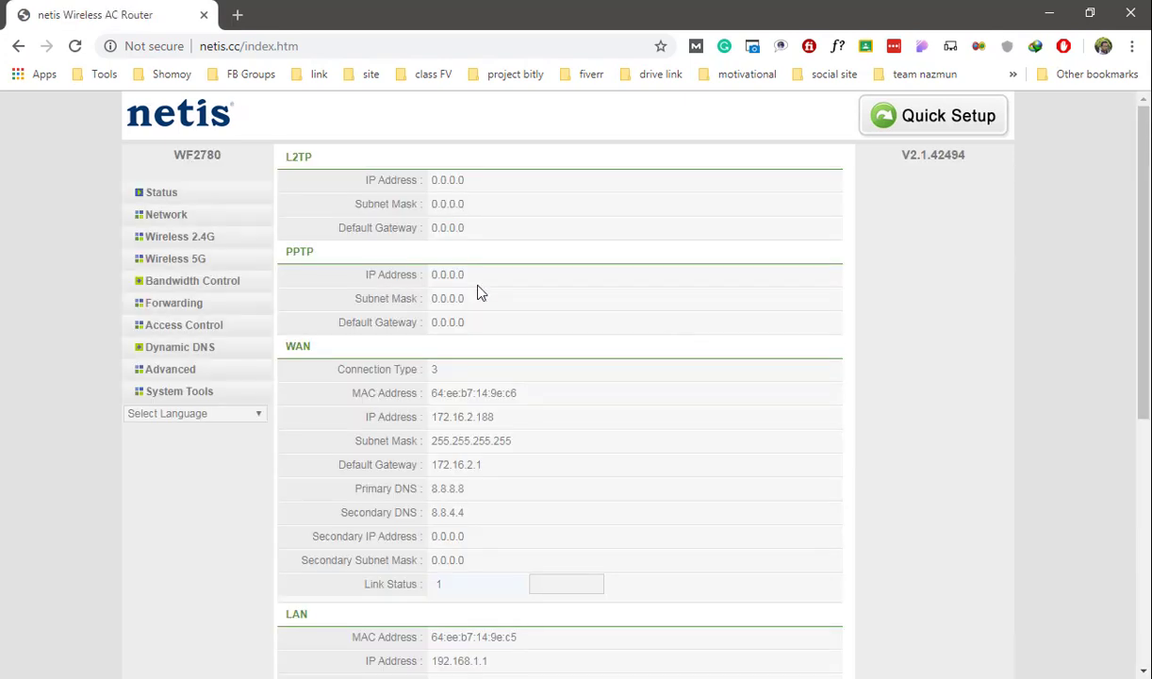
pyautogui.scroll(-2, 610, 387)
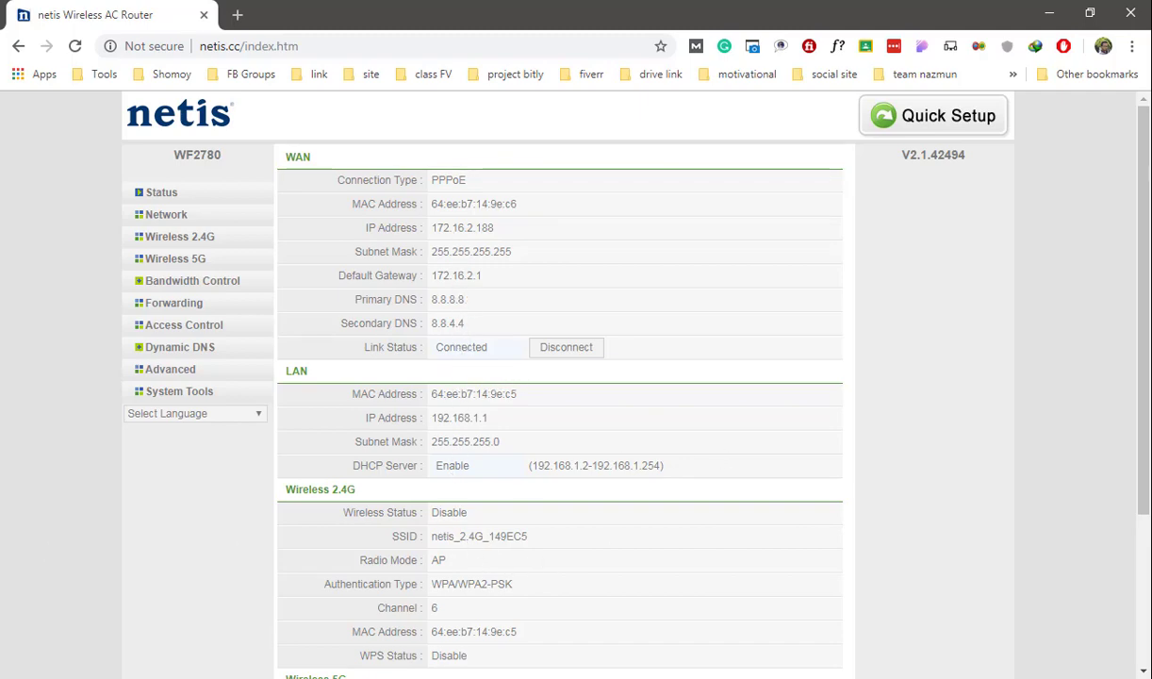
pyautogui.click(0, 584)
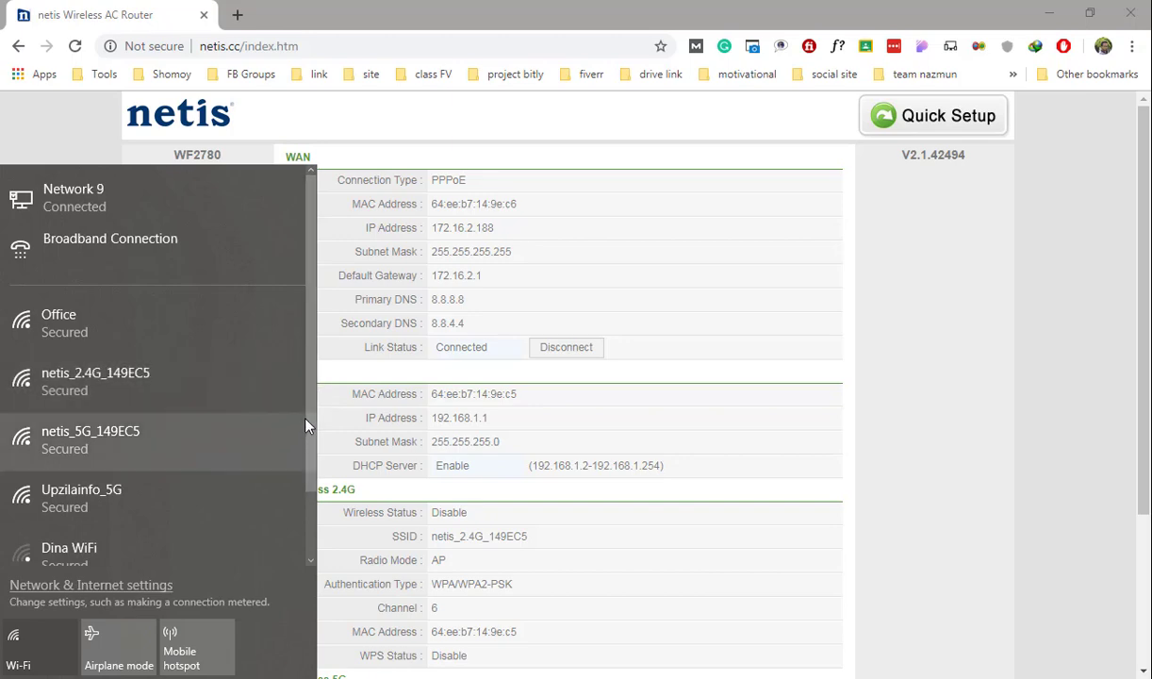
pyautogui.moveTo(307, 426); pyautogui.dragTo(304, 514)
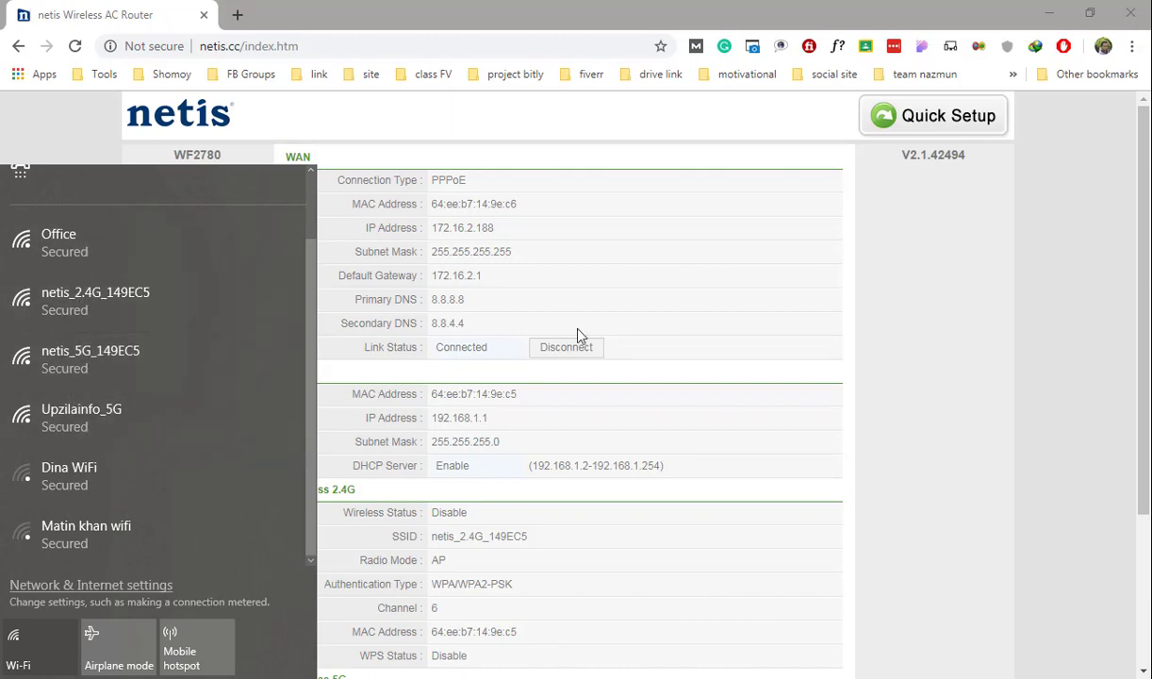
pyautogui.click(859, 324)
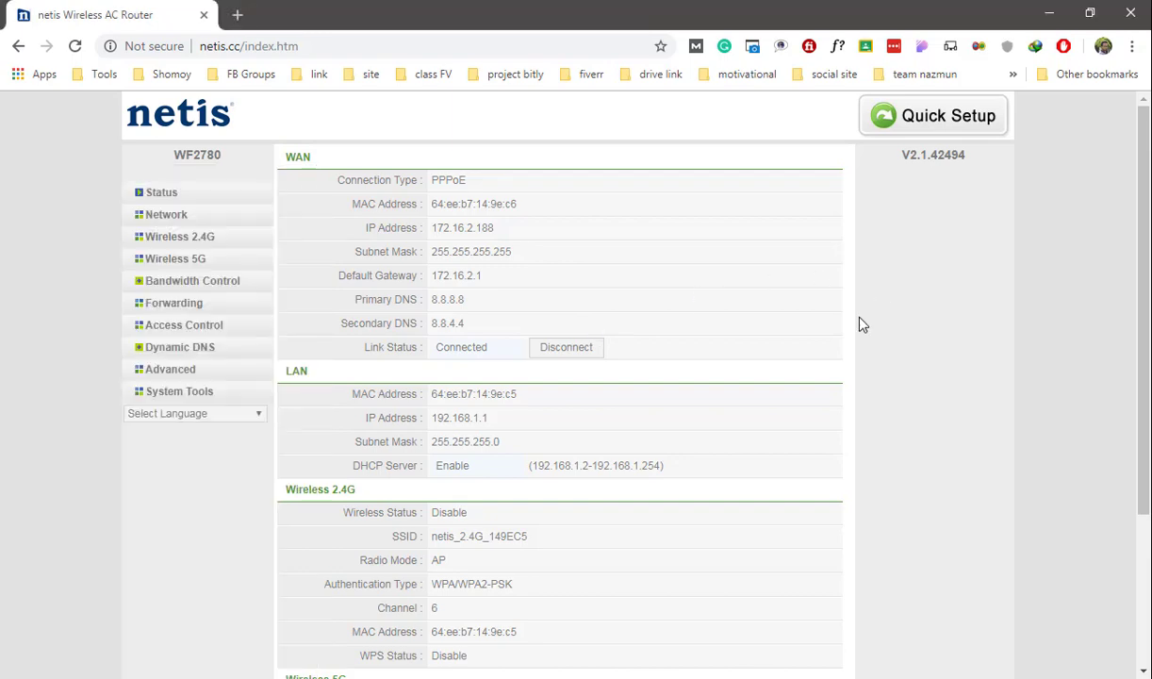